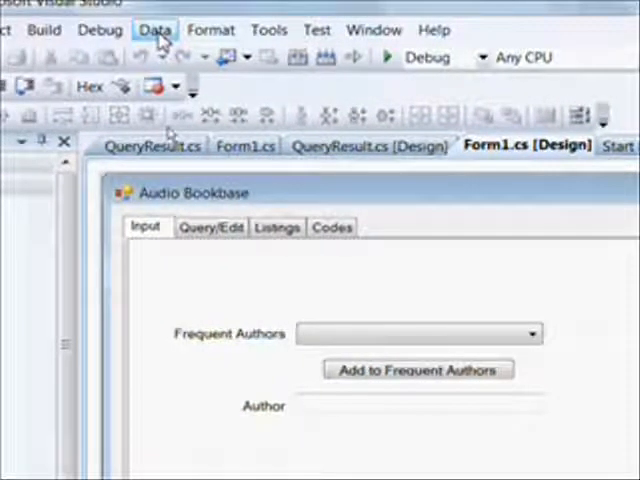
Step: Start the Add New Data Source wizard and continue with Database as the source type
{"action": "left_click", "coordinate": [157, 30]}
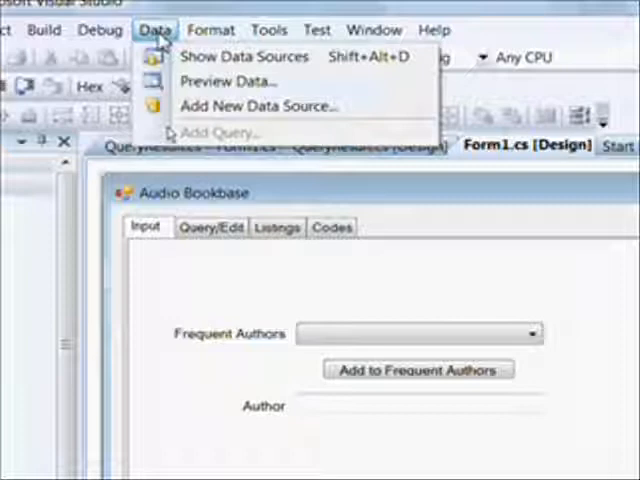
{"action": "left_click", "coordinate": [200, 108]}
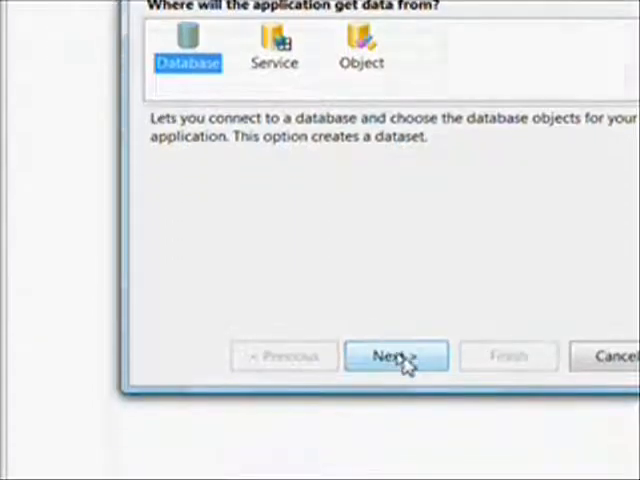
{"action": "left_click", "coordinate": [402, 362]}
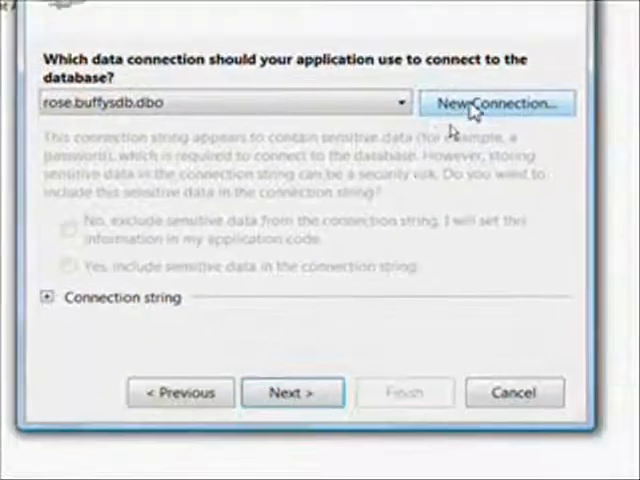
Step: Begin a new connection and choose the ROSE database server
{"action": "left_click", "coordinate": [473, 104]}
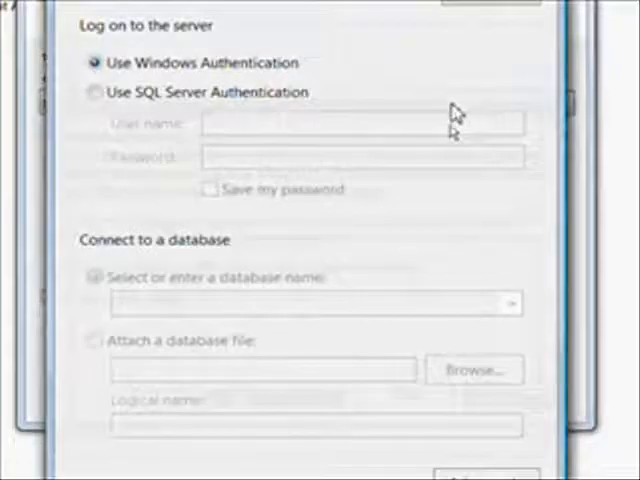
{"action": "left_click", "coordinate": [312, 107]}
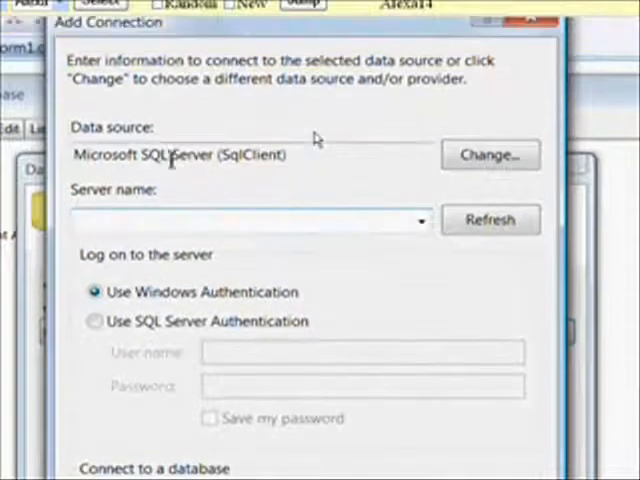
{"action": "left_click_drag", "start_coordinate": [74, 154], "coordinate": [312, 174]}
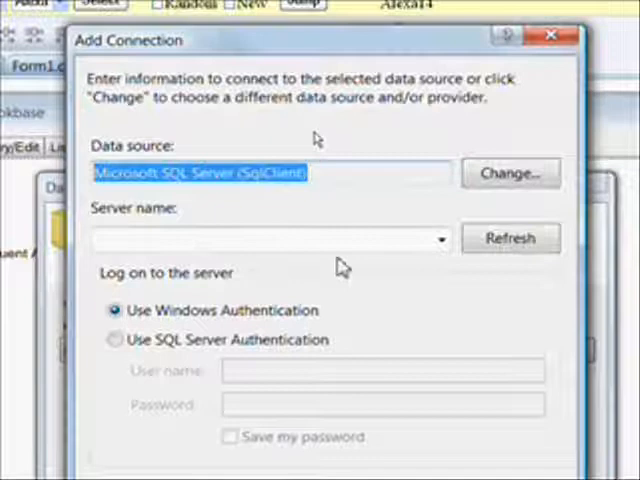
{"action": "left_click", "coordinate": [442, 240]}
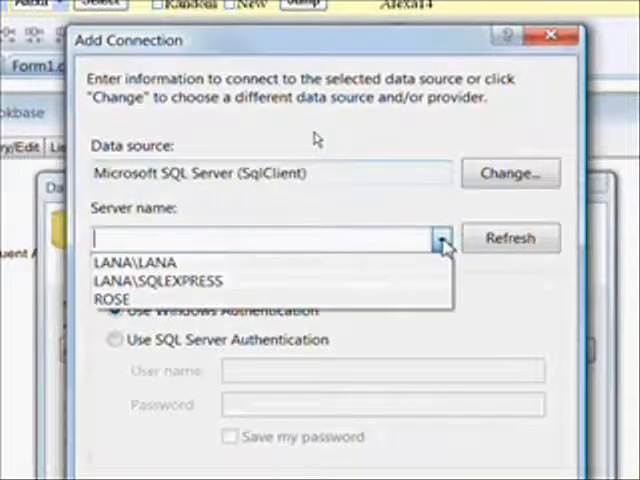
{"action": "left_click", "coordinate": [140, 302]}
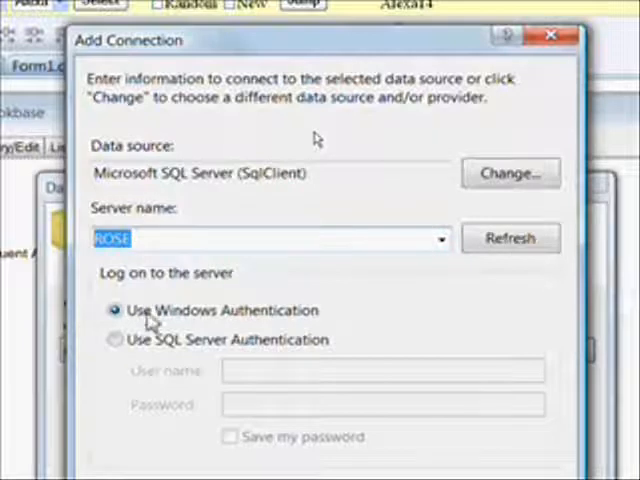
Step: Use SQL Server Authentication, enter the user name and password, and save the password
{"action": "left_click", "coordinate": [114, 339]}
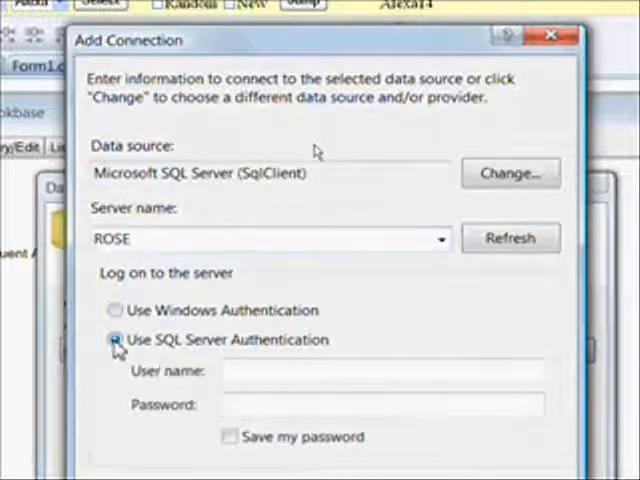
{"action": "left_click", "coordinate": [240, 371]}
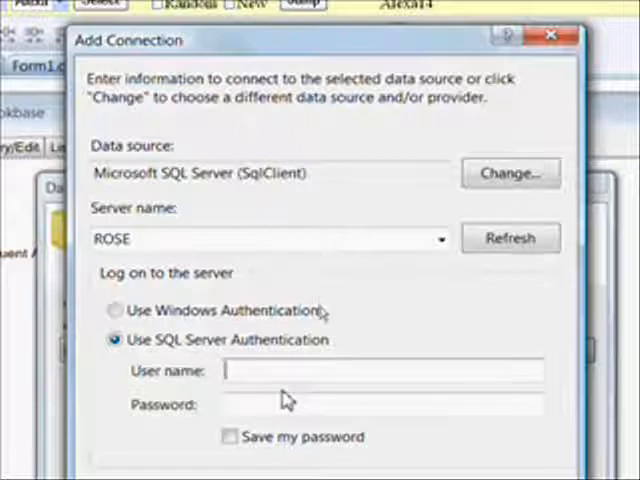
{"action": "type", "text": "alex"}
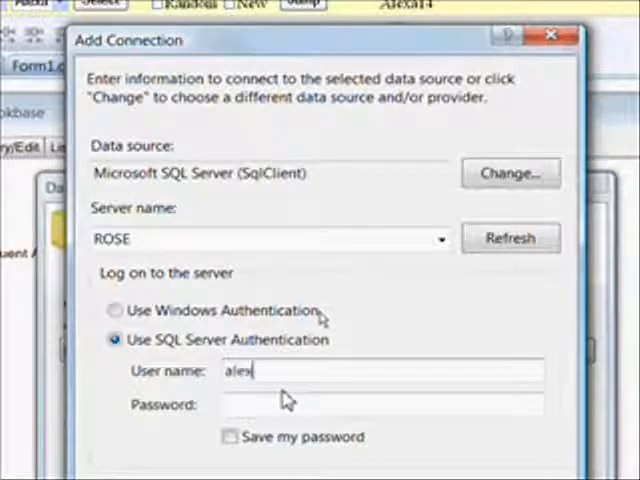
{"action": "type", "text": "a"}
{"action": "key", "text": "Tab"}
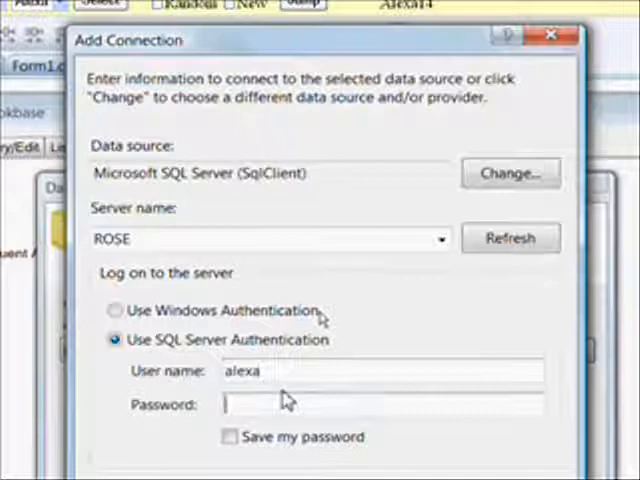
{"action": "type", "text": "••"}
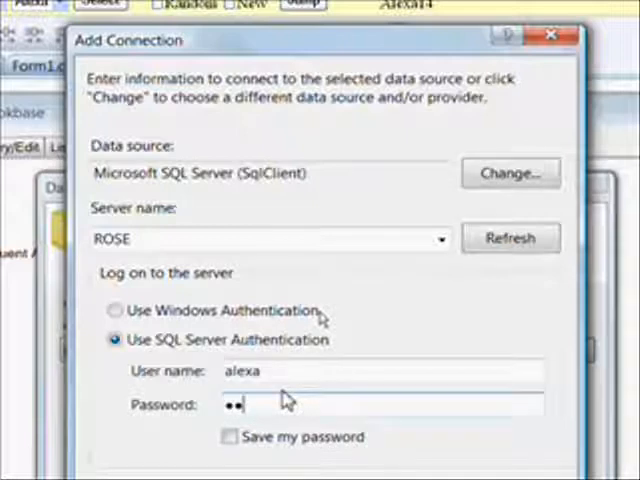
{"action": "type", "text": "•••"}
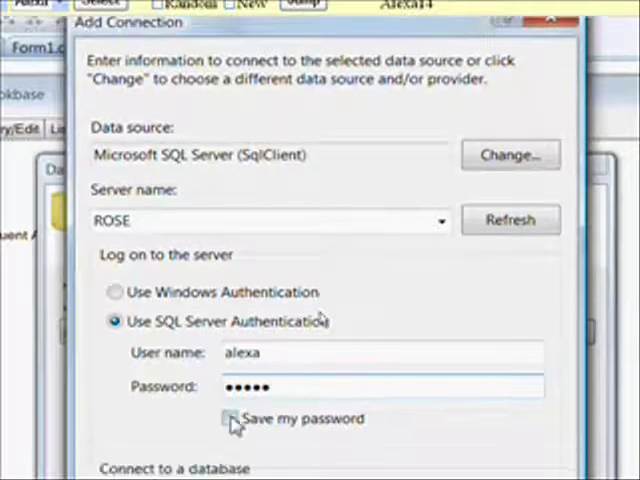
{"action": "left_click", "coordinate": [230, 418]}
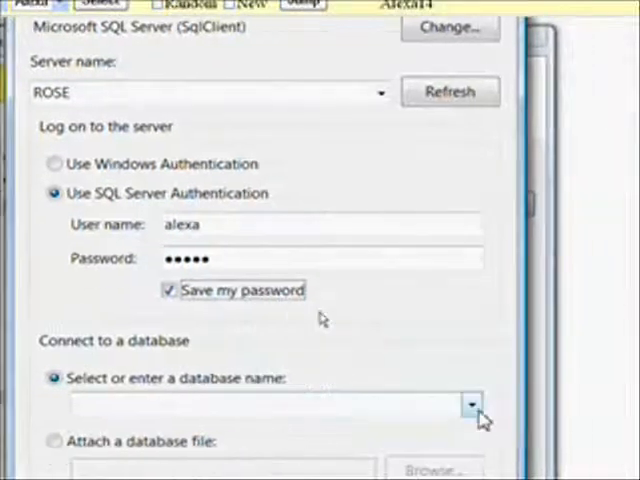
Step: Select the Collection database and confirm the connection test succeeds
{"action": "left_click", "coordinate": [472, 405]}
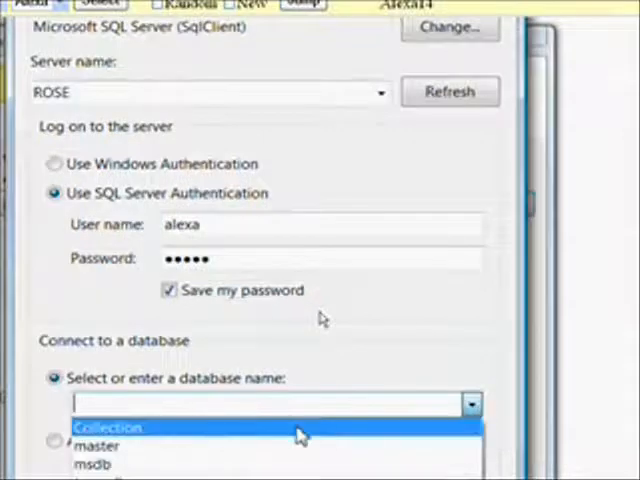
{"action": "left_click", "coordinate": [143, 427]}
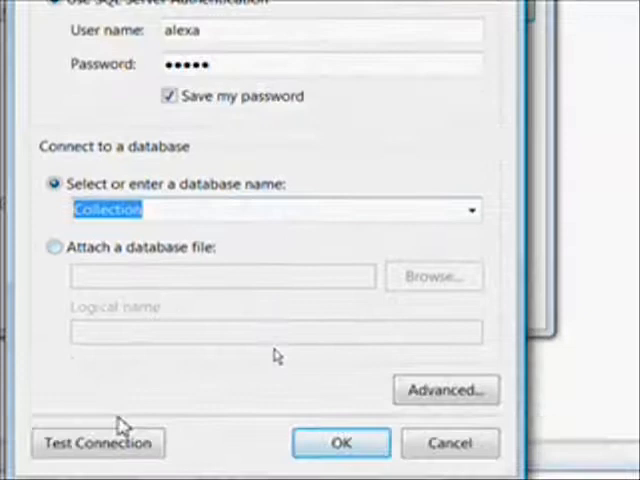
{"action": "left_click", "coordinate": [114, 372]}
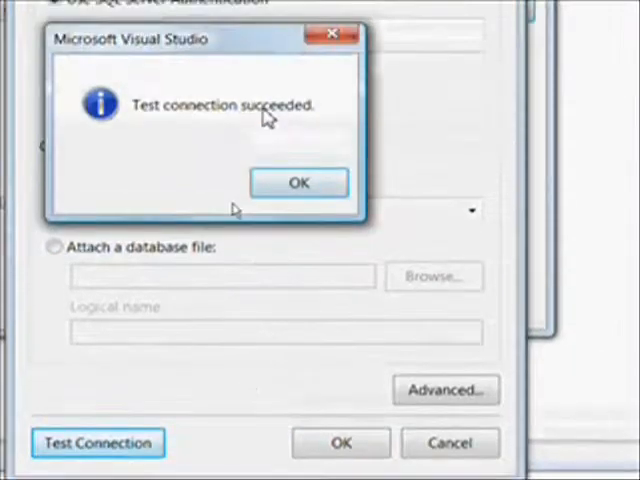
{"action": "left_click", "coordinate": [299, 183]}
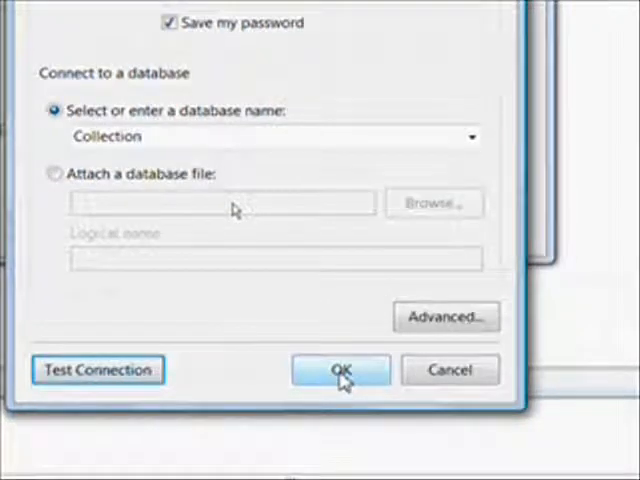
Step: Accept the connection, include sensitive data, and reveal the full connection string
{"action": "left_click", "coordinate": [342, 376]}
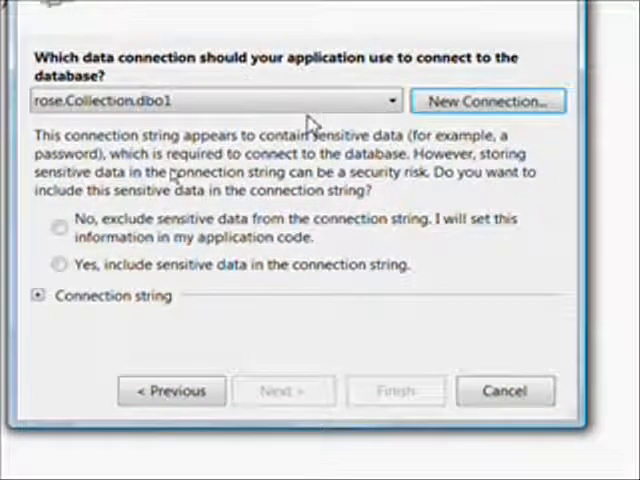
{"action": "left_click", "coordinate": [120, 266]}
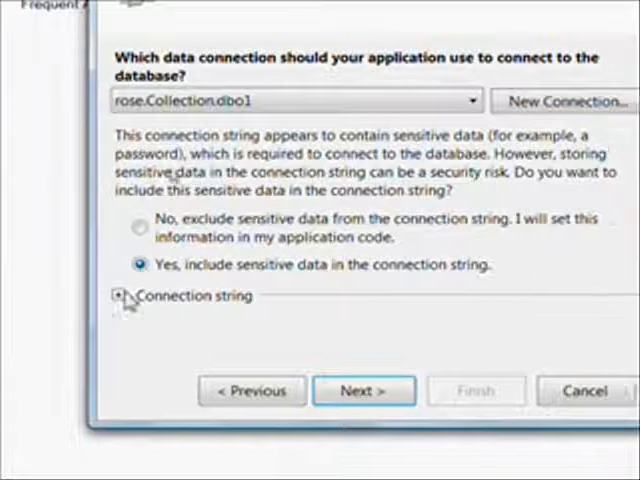
{"action": "left_click", "coordinate": [138, 296]}
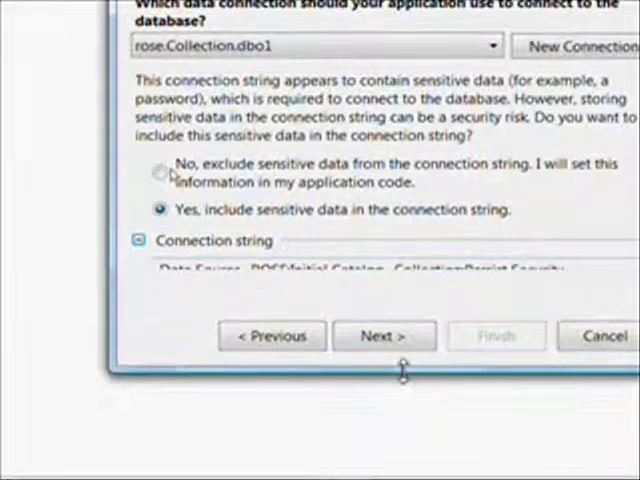
{"action": "left_click_drag", "start_coordinate": [400, 372], "coordinate": [393, 383]}
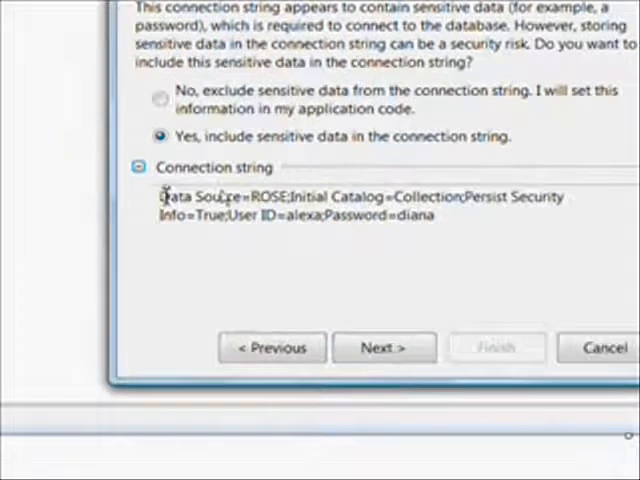
Step: Select the entire connection string and copy it
{"action": "left_click_drag", "start_coordinate": [162, 198], "coordinate": [440, 222]}
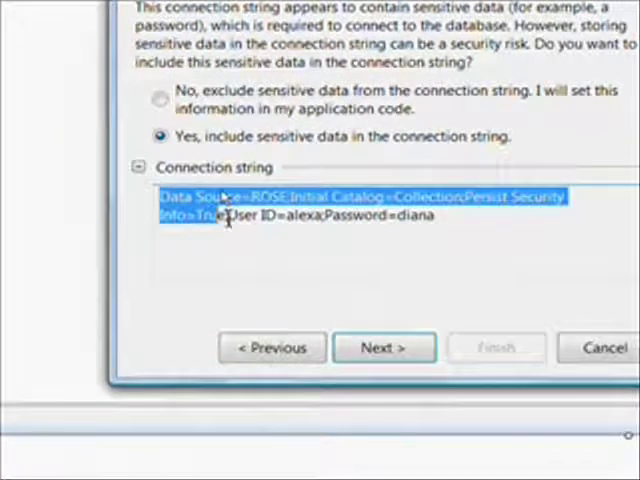
{"action": "right_click", "coordinate": [378, 217]}
{"action": "left_click", "coordinate": [426, 268]}
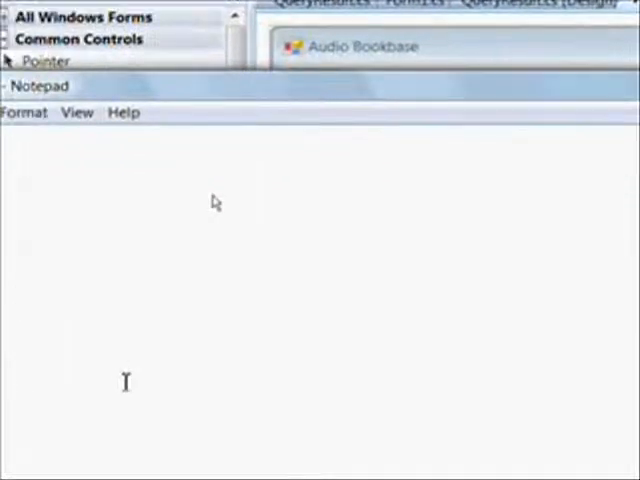
Step: Paste the connection string into the blank Notepad note, then minimize Notepad
{"action": "right_click", "coordinate": [168, 262]}
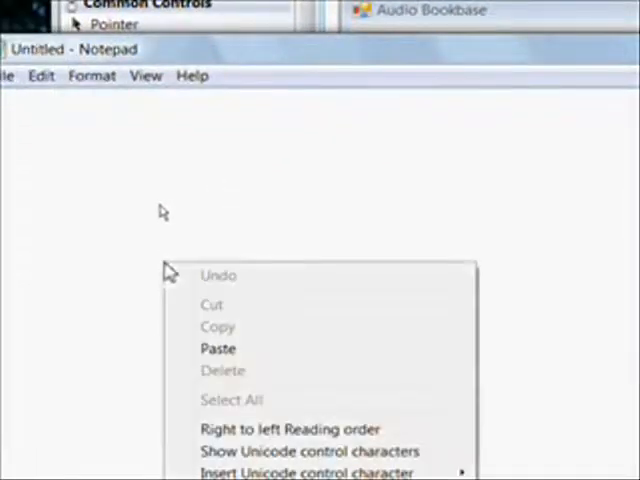
{"action": "left_click", "coordinate": [238, 348]}
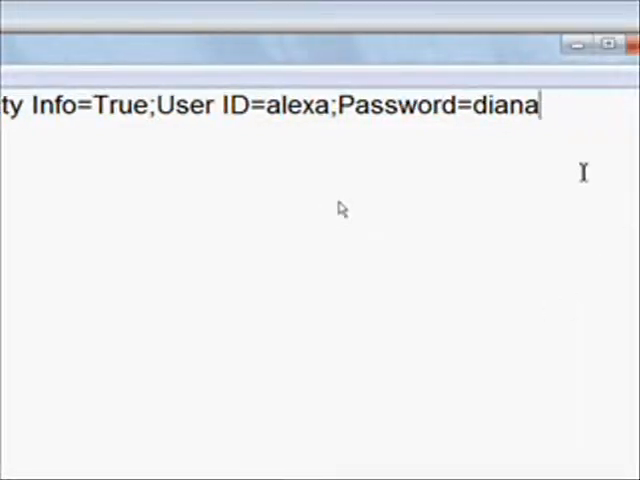
{"action": "left_click", "coordinate": [579, 126]}
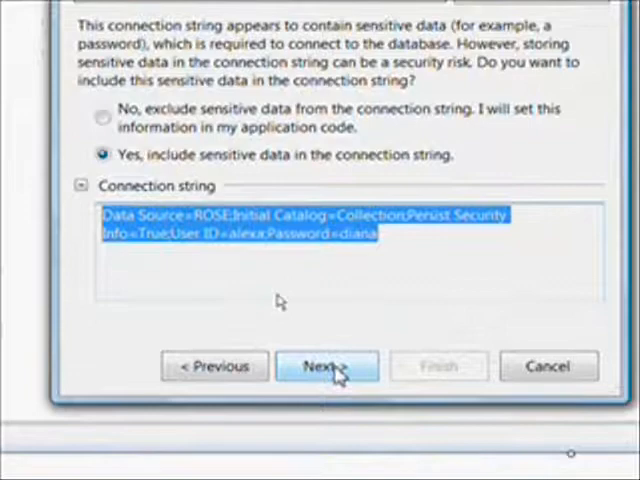
Step: Proceed through the wizard, saving the connection as CollectionConnectionString
{"action": "left_click", "coordinate": [335, 368]}
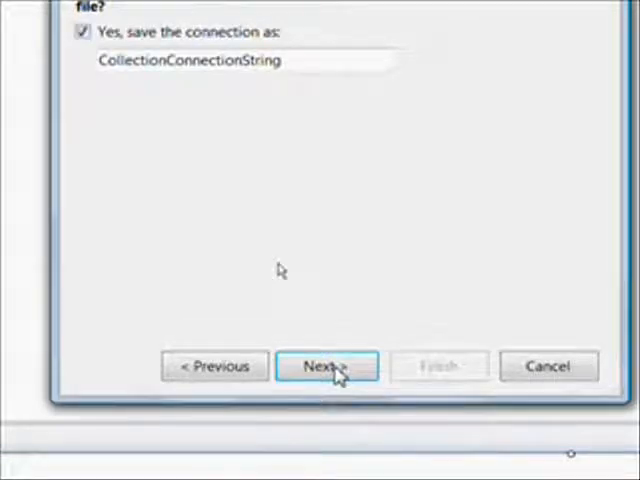
{"action": "left_click", "coordinate": [335, 368]}
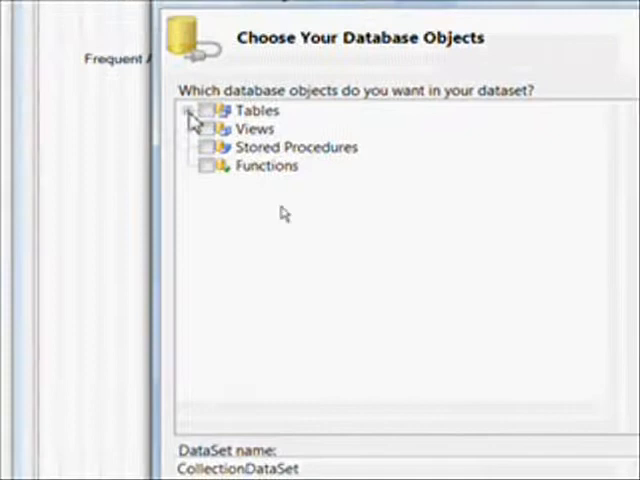
Step: Include the ABFreqAuthors and ABType tables in CollectionDataSet
{"action": "left_click", "coordinate": [150, 112]}
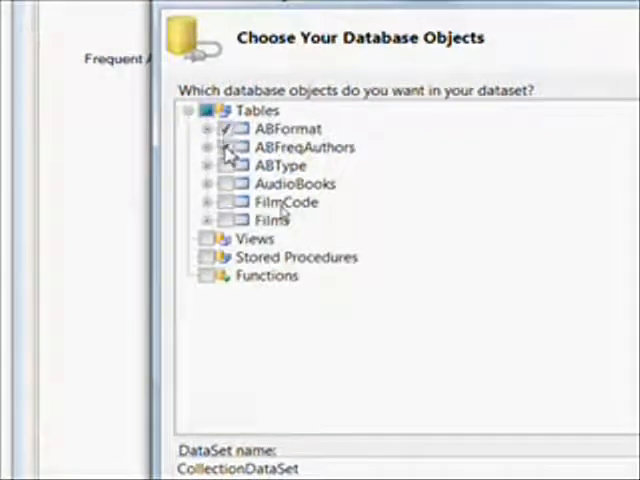
{"action": "left_click", "coordinate": [226, 147]}
{"action": "left_click", "coordinate": [226, 166]}
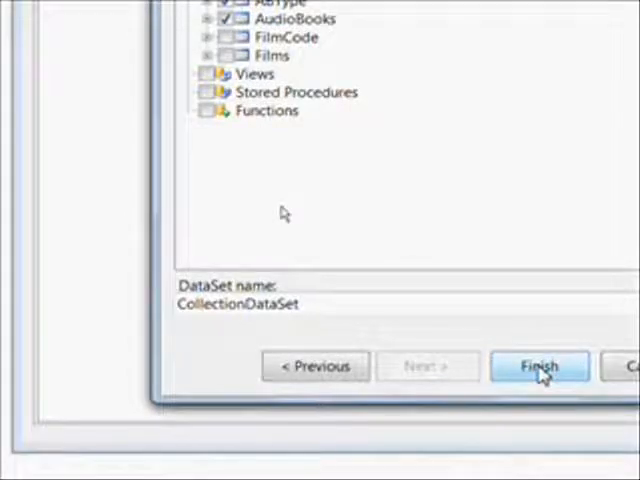
Step: Finish creating CollectionDataSet and place a new combo box on the form
{"action": "left_click", "coordinate": [546, 371]}
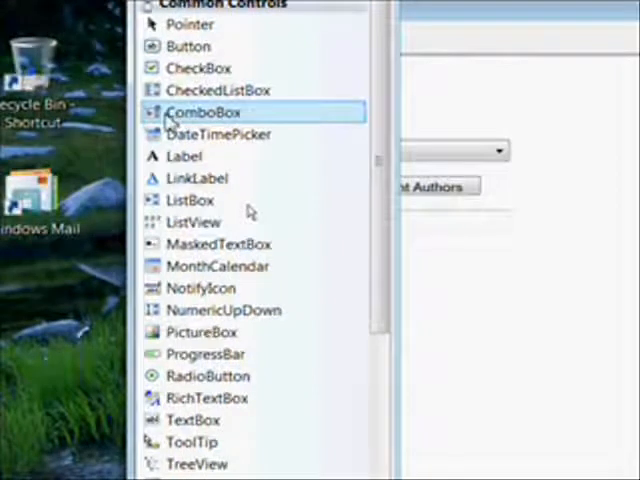
{"action": "left_click_drag", "start_coordinate": [156, 115], "coordinate": [585, 180]}
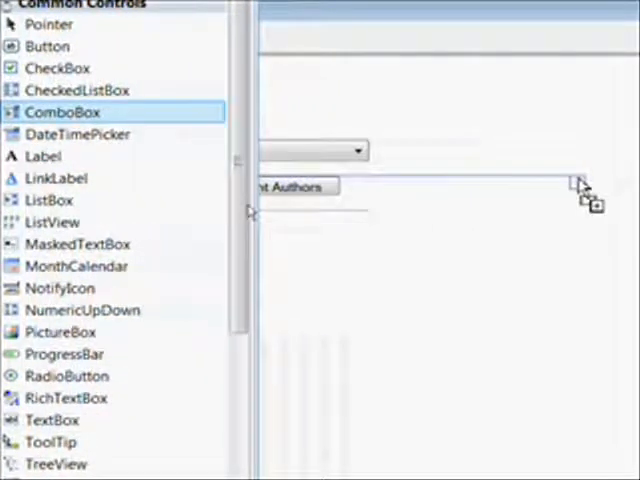
{"action": "mouse_move", "coordinate": [585, 180]}
{"action": "left_mouse_down"}
{"action": "mouse_move", "coordinate": [570, 185]}
{"action": "mouse_move", "coordinate": [568, 150]}
{"action": "left_mouse_up"}
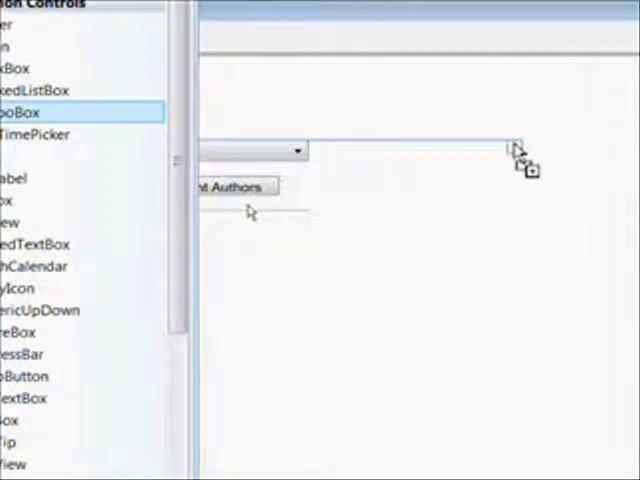
{"action": "left_click_drag", "start_coordinate": [568, 150], "coordinate": [465, 155]}
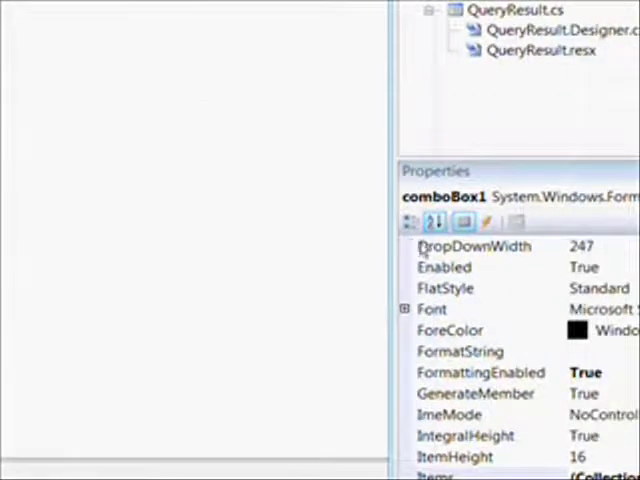
{"action": "scroll", "coordinate": [410, 246], "scroll_direction": "up", "scroll_amount": 5}
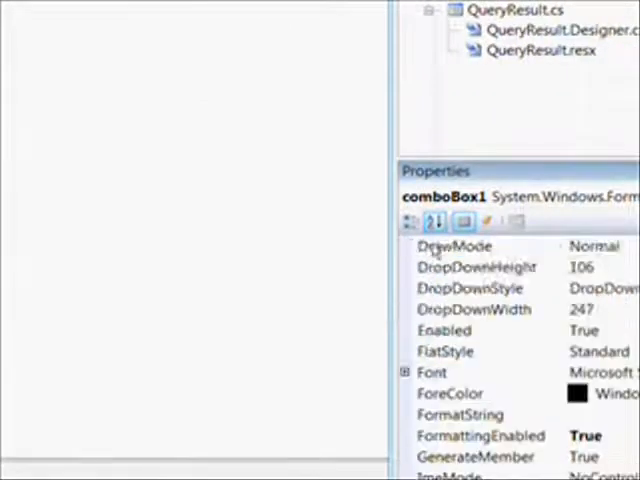
Step: Rename the combo box from comboBox1 to cbxTypes
{"action": "left_click", "coordinate": [392, 288]}
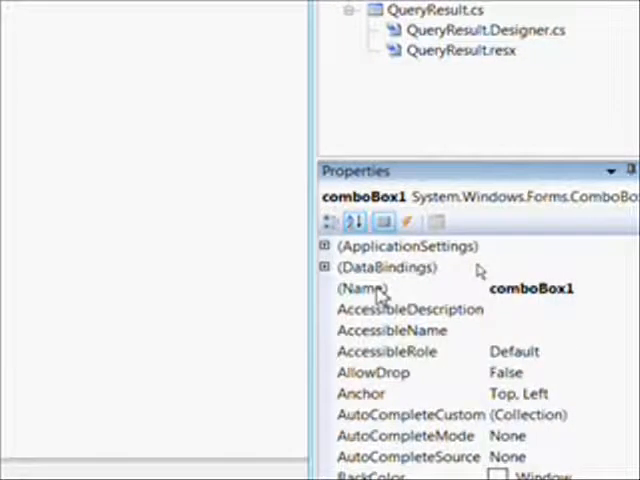
{"action": "left_click", "coordinate": [388, 291]}
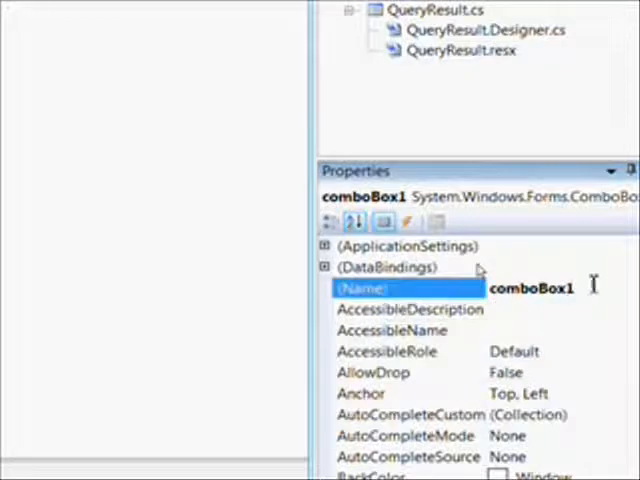
{"action": "double_click", "coordinate": [560, 288]}
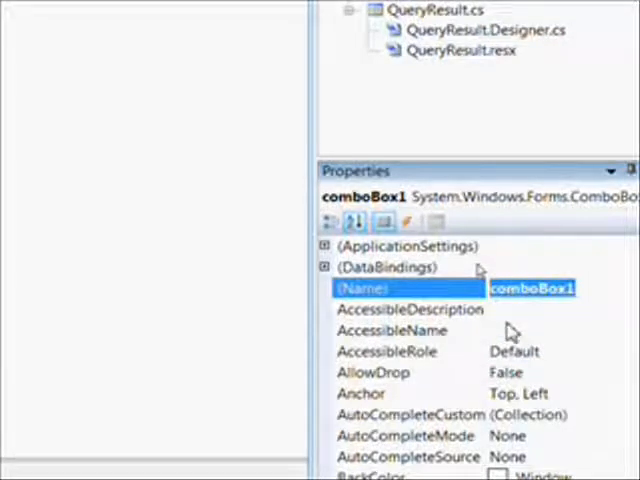
{"action": "type", "text": "c"}
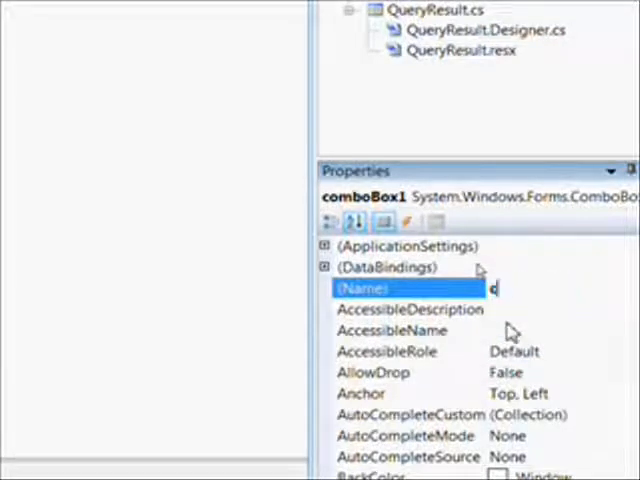
{"action": "type", "text": "bxT"}
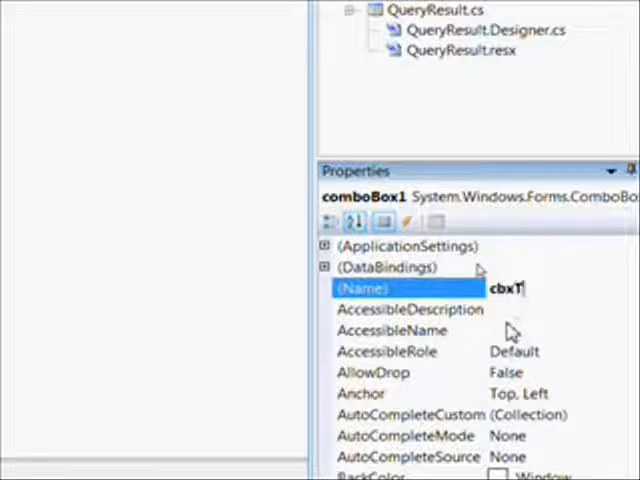
{"action": "type", "text": "ypes"}
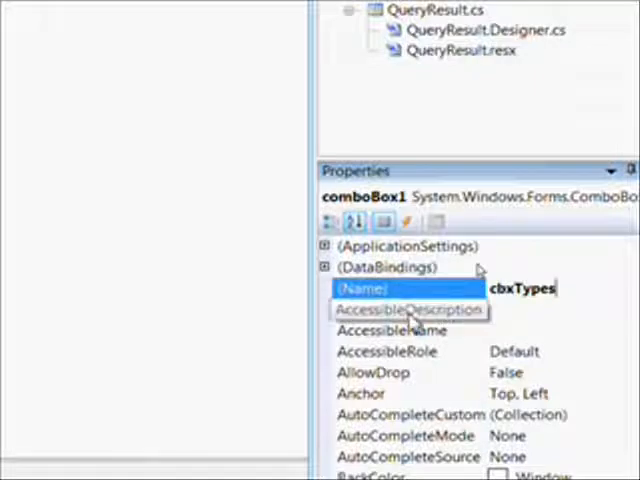
{"action": "left_click", "coordinate": [410, 314]}
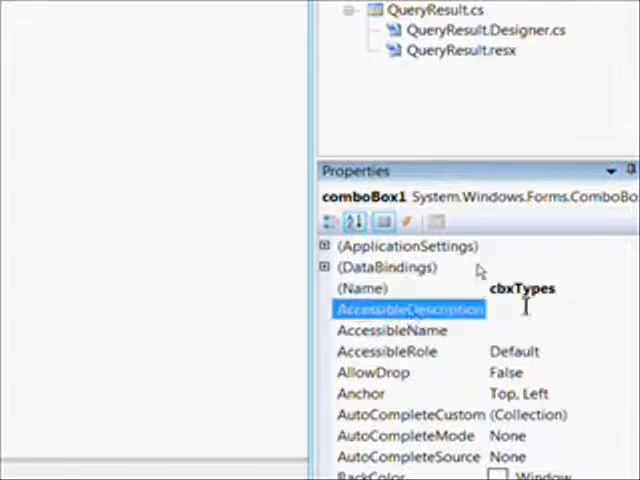
{"action": "mouse_move", "coordinate": [632, 300]}
{"action": "left_mouse_down"}
{"action": "mouse_move", "coordinate": [636, 340]}
{"action": "mouse_move", "coordinate": [630, 365]}
{"action": "left_mouse_up"}
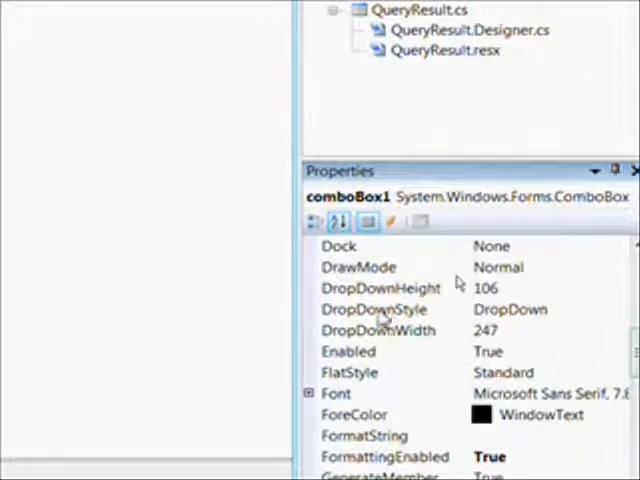
Step: Set the combo box's DropDownStyle to DropDownList so it is read-only
{"action": "left_click", "coordinate": [390, 309]}
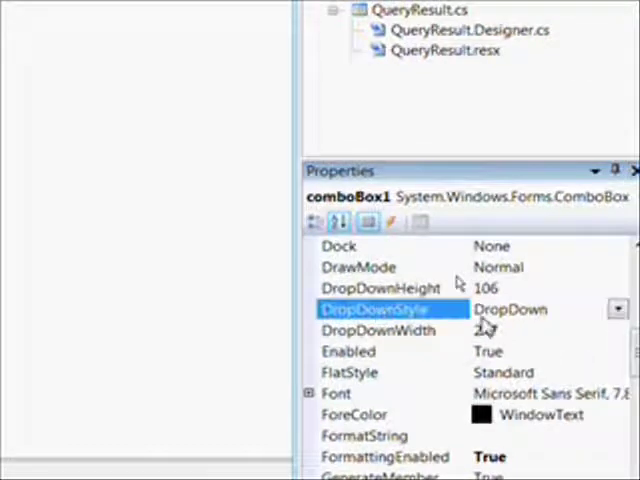
{"action": "left_click", "coordinate": [618, 309]}
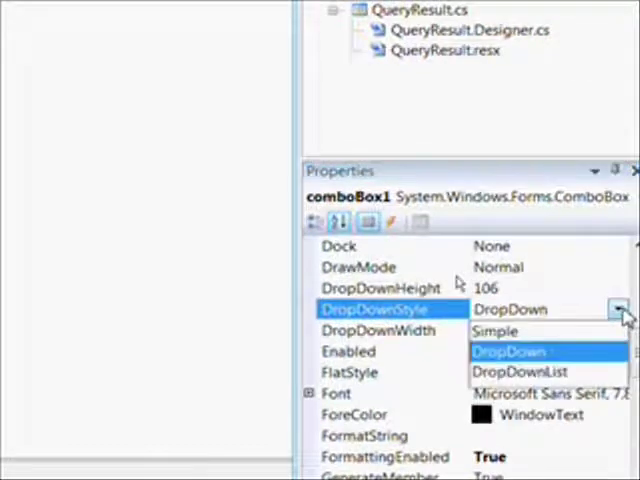
{"action": "left_click", "coordinate": [545, 373]}
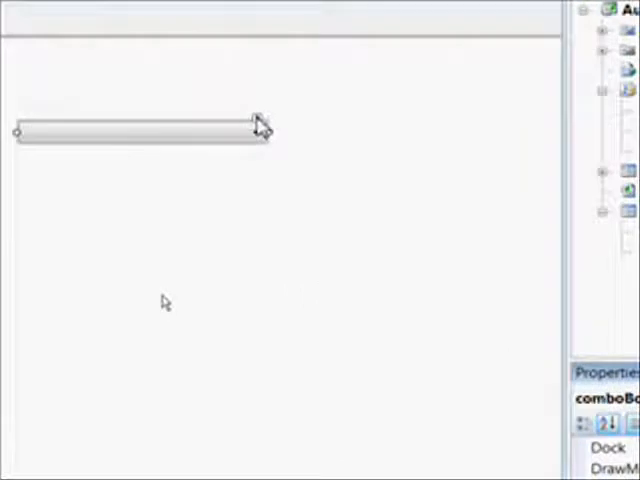
Step: Use data-bound items and set the Data Source to CollectionDataSet's ABType table
{"action": "left_click", "coordinate": [258, 126]}
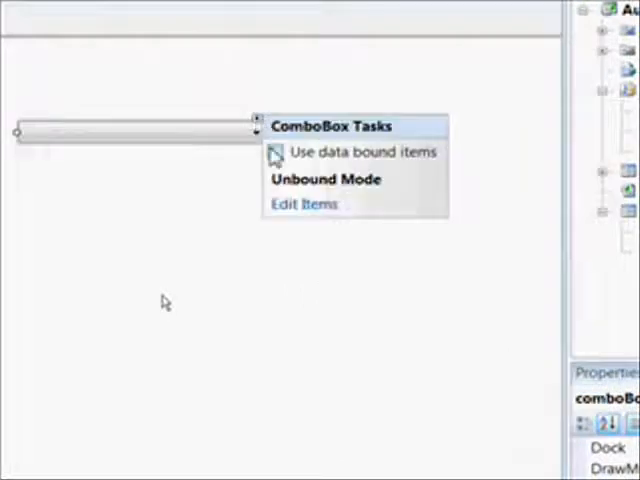
{"action": "left_click", "coordinate": [275, 152]}
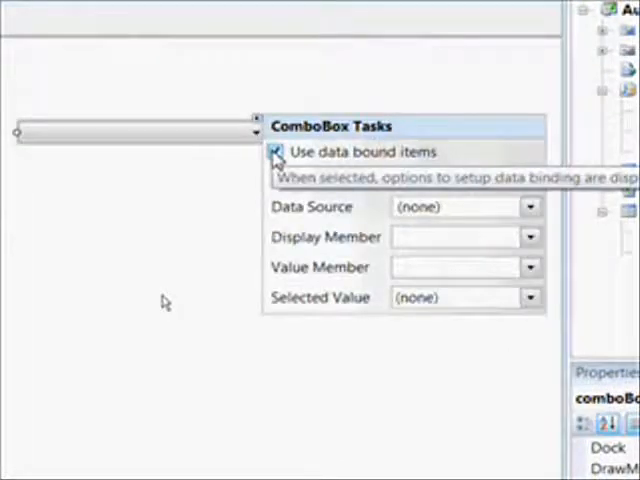
{"action": "left_click", "coordinate": [530, 207]}
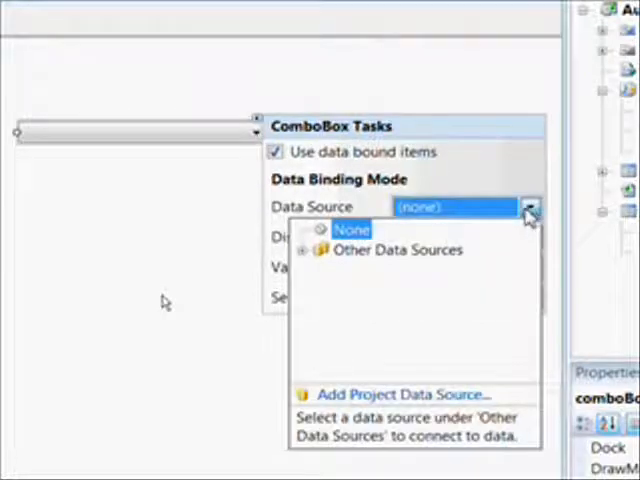
{"action": "left_click", "coordinate": [305, 250]}
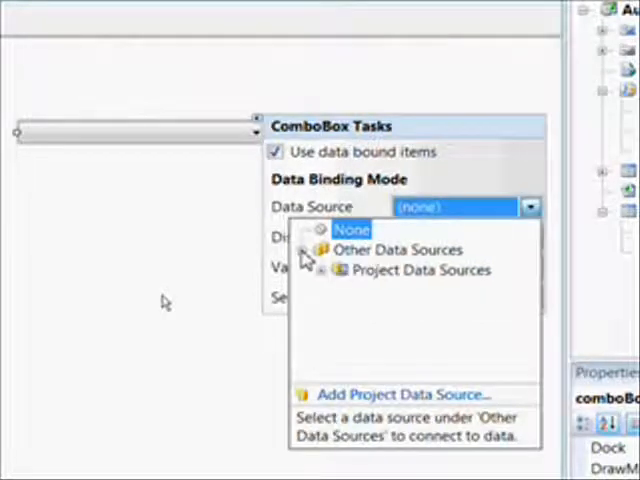
{"action": "left_click", "coordinate": [323, 272]}
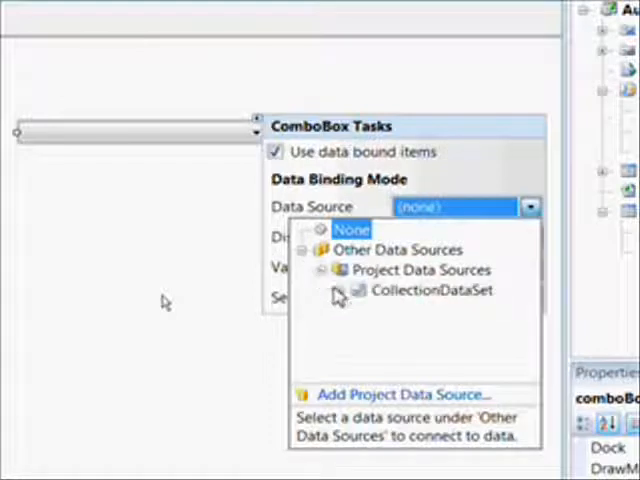
{"action": "left_click", "coordinate": [343, 291]}
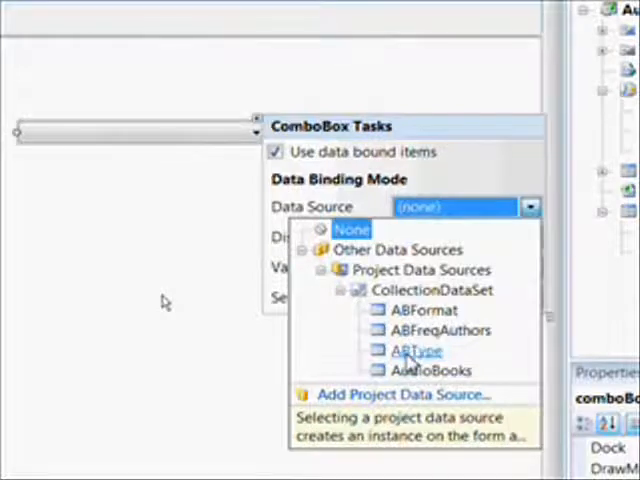
{"action": "left_click", "coordinate": [413, 351]}
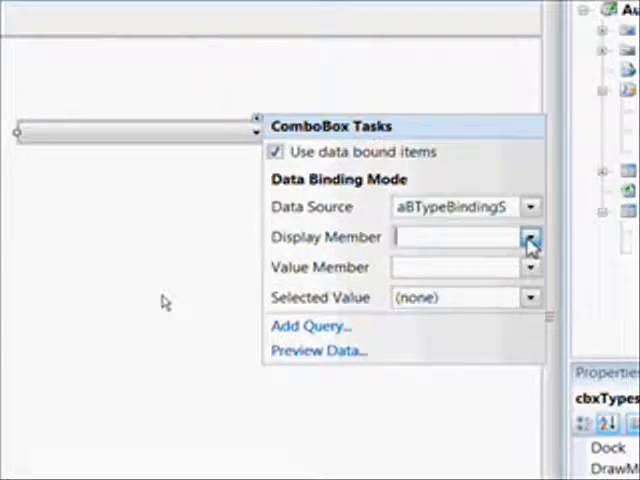
Step: Set Display Member to Type and Value Member to TypeCode, then close the tasks
{"action": "left_click", "coordinate": [530, 238]}
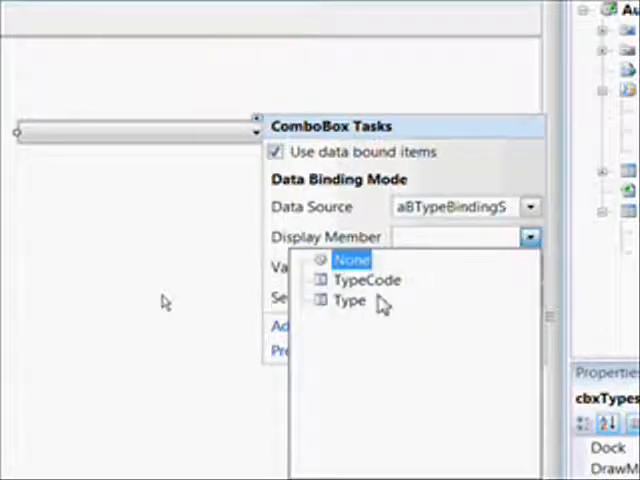
{"action": "left_click", "coordinate": [347, 302]}
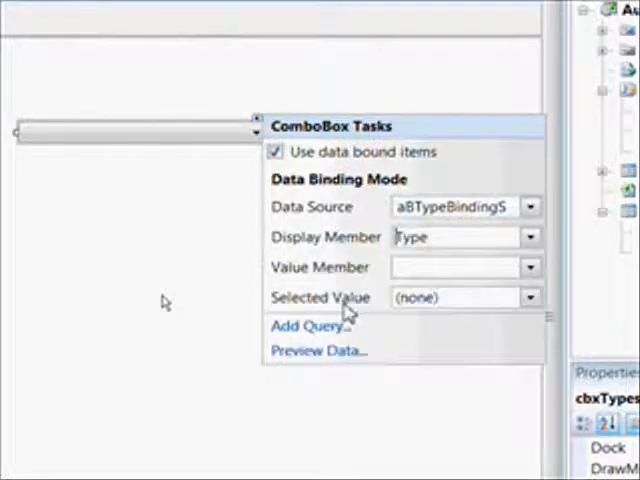
{"action": "left_click", "coordinate": [530, 270]}
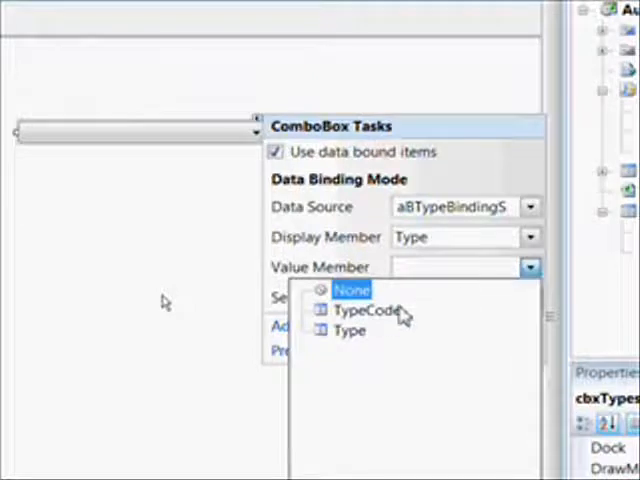
{"action": "left_click", "coordinate": [367, 311]}
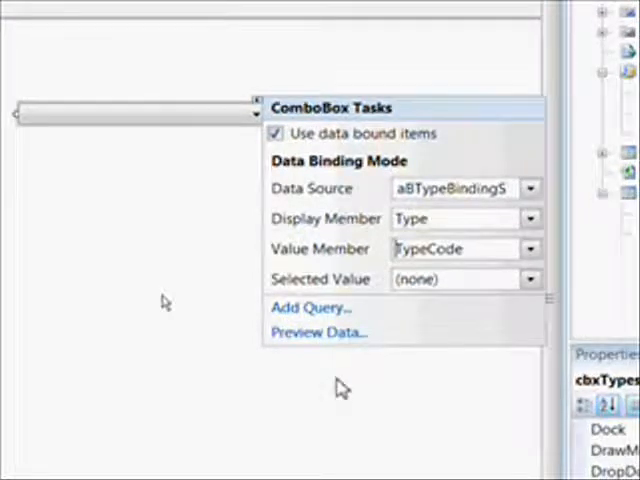
{"action": "left_click", "coordinate": [340, 388]}
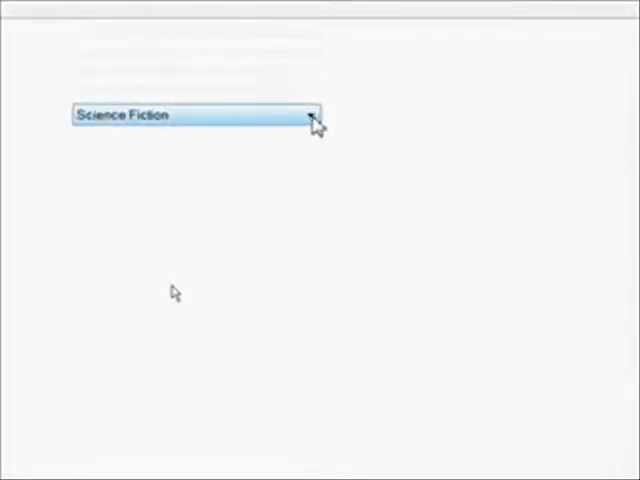
Step: Drop down the cbxTypes list in the running form to view the unsorted types
{"action": "left_click", "coordinate": [313, 120]}
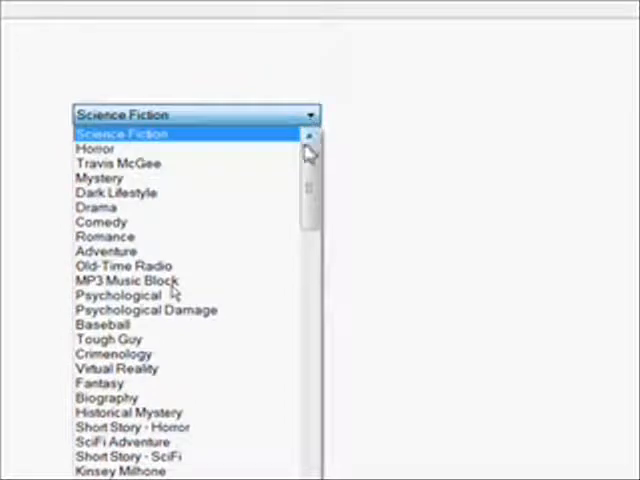
{"action": "mouse_move", "coordinate": [308, 178]}
{"action": "left_mouse_down"}
{"action": "mouse_move", "coordinate": [305, 388]}
{"action": "mouse_move", "coordinate": [310, 110]}
{"action": "mouse_move", "coordinate": [312, 120]}
{"action": "left_mouse_up"}
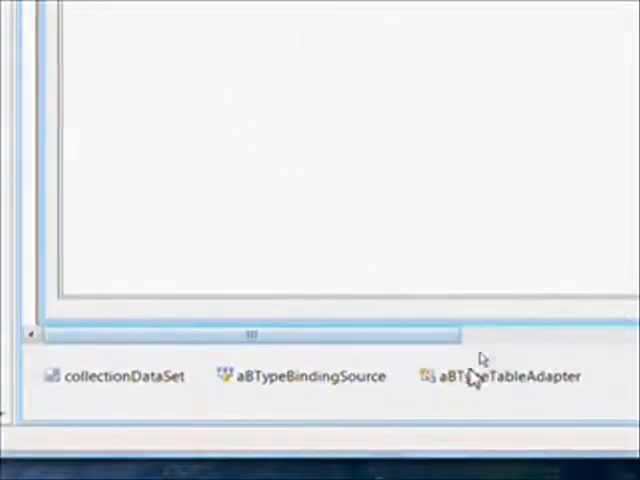
Step: Open aBTypeTableAdapter's queries in the DataSet Designer
{"action": "left_click", "coordinate": [410, 374]}
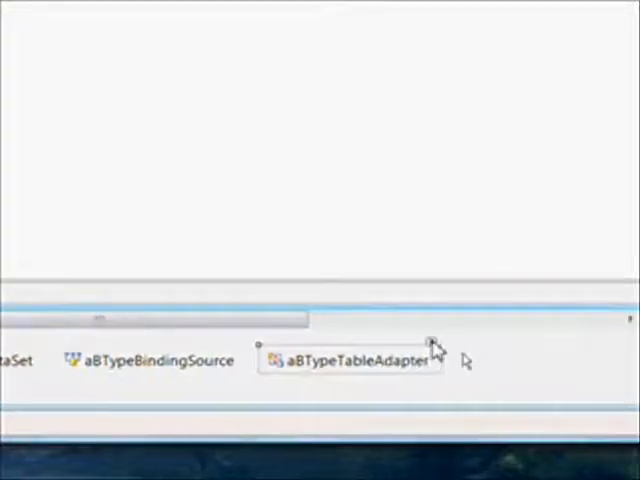
{"action": "left_click", "coordinate": [433, 346]}
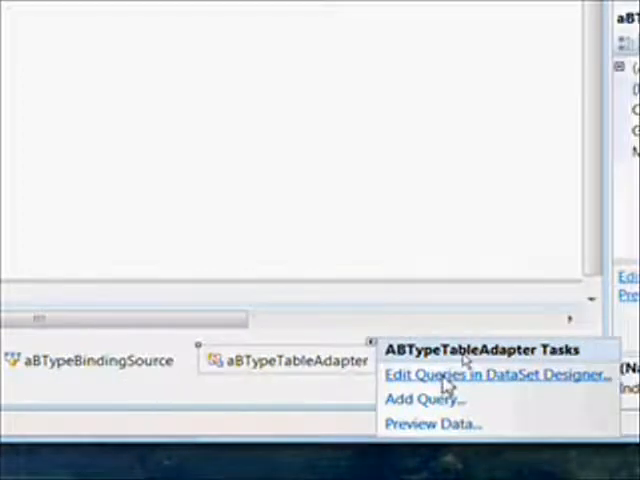
{"action": "left_click", "coordinate": [447, 378]}
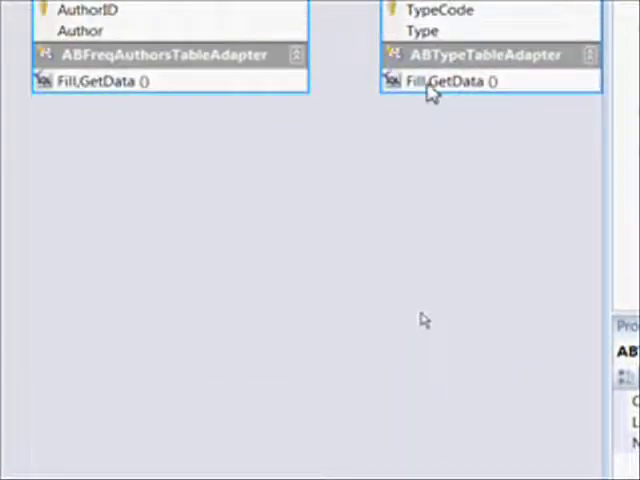
Step: Start configuring the ABType adapter's Fill,GetData() query
{"action": "left_click", "coordinate": [432, 84]}
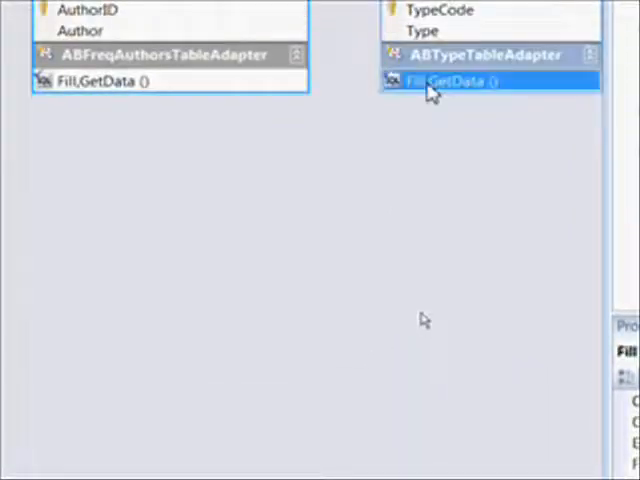
{"action": "right_click", "coordinate": [432, 90]}
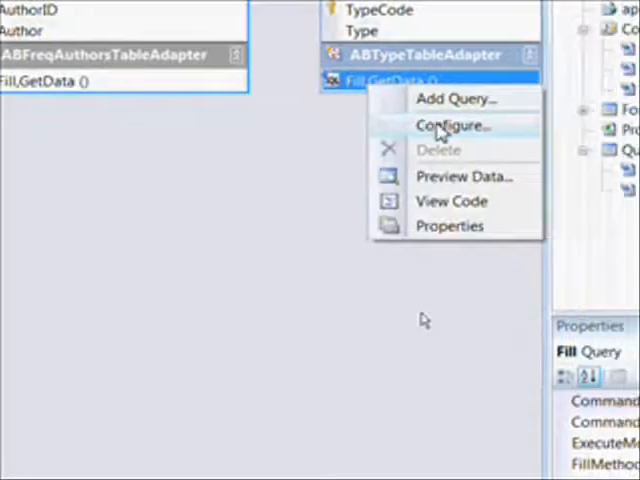
{"action": "left_click", "coordinate": [450, 126]}
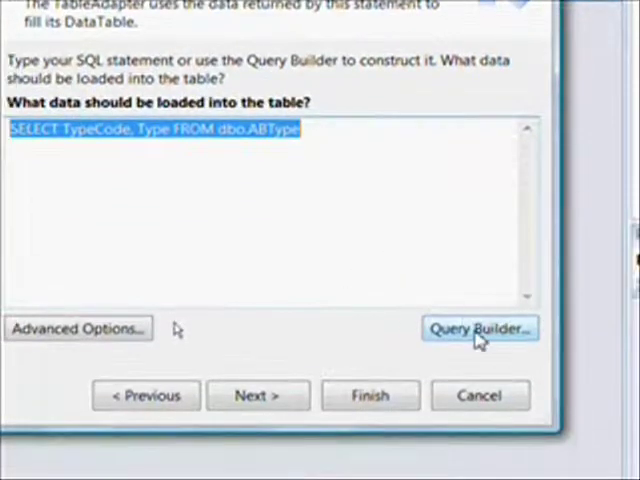
Step: In Query Builder, sort the Type column Ascending so the SQL ends with ORDER BY Type
{"action": "left_click", "coordinate": [478, 332]}
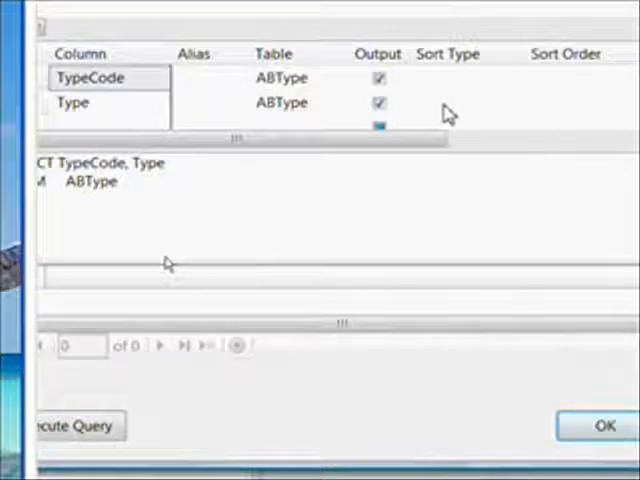
{"action": "left_click", "coordinate": [450, 108]}
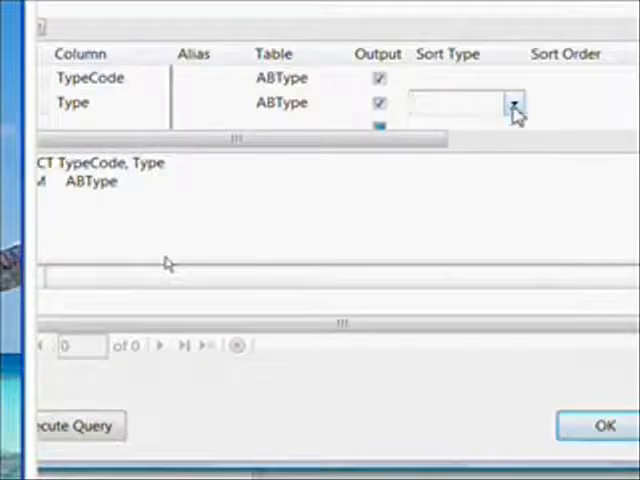
{"action": "left_click", "coordinate": [515, 106]}
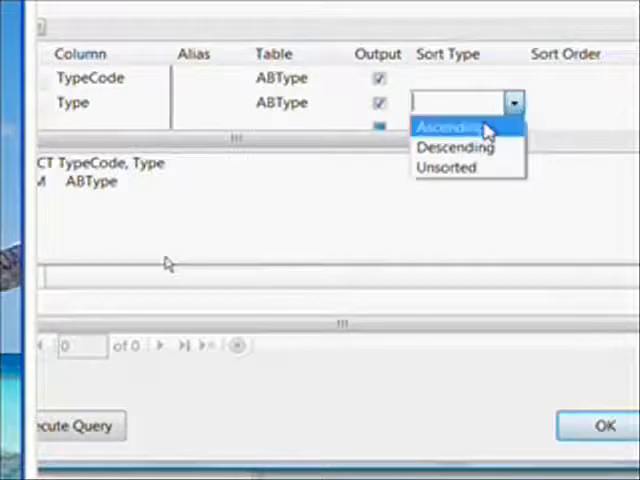
{"action": "left_click", "coordinate": [478, 132]}
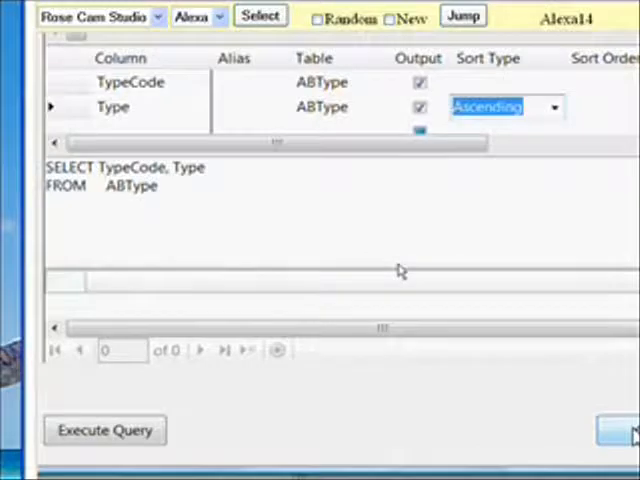
{"action": "left_click", "coordinate": [618, 431]}
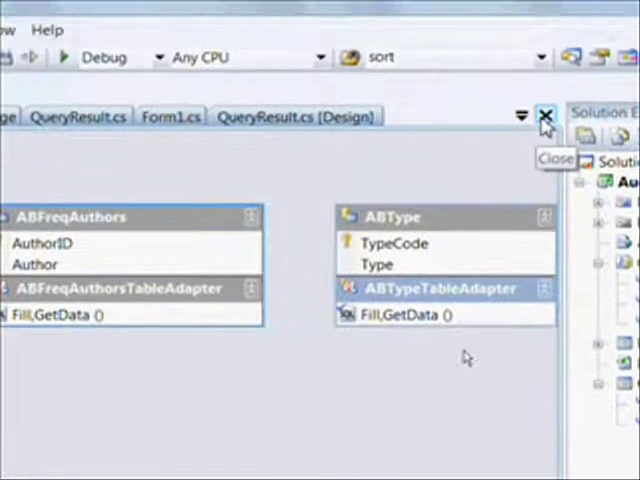
Step: Close the DataSet Designer saving changes and run the Audio Bookbase application
{"action": "left_click", "coordinate": [545, 117]}
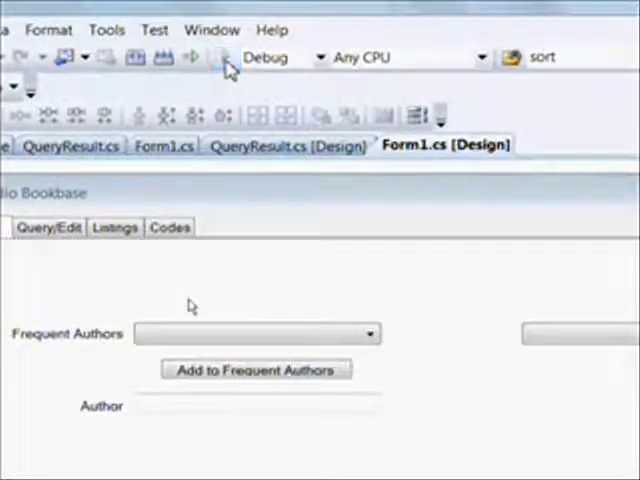
{"action": "left_click", "coordinate": [228, 60]}
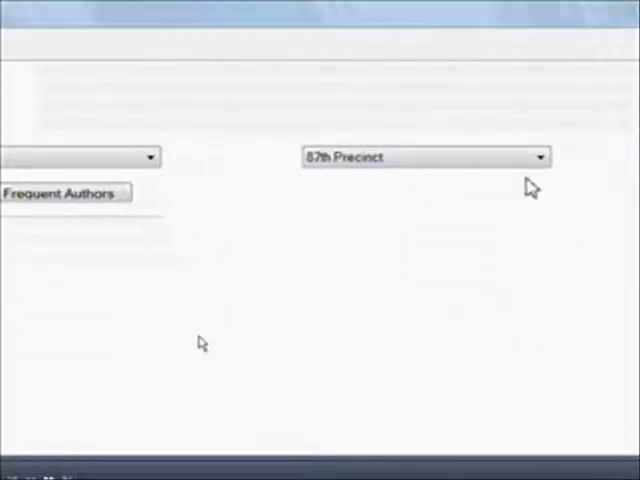
Step: Drop down the cbxTypes list to show types sorted alphabetically, starting with 87th Precinct
{"action": "left_click", "coordinate": [541, 160]}
{"action": "left_click", "coordinate": [543, 160]}
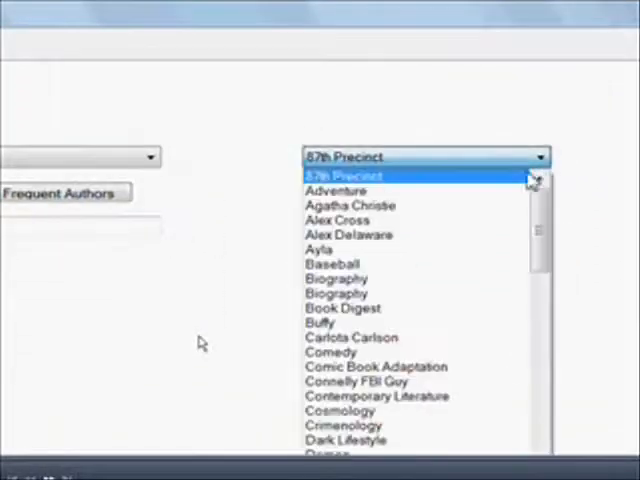